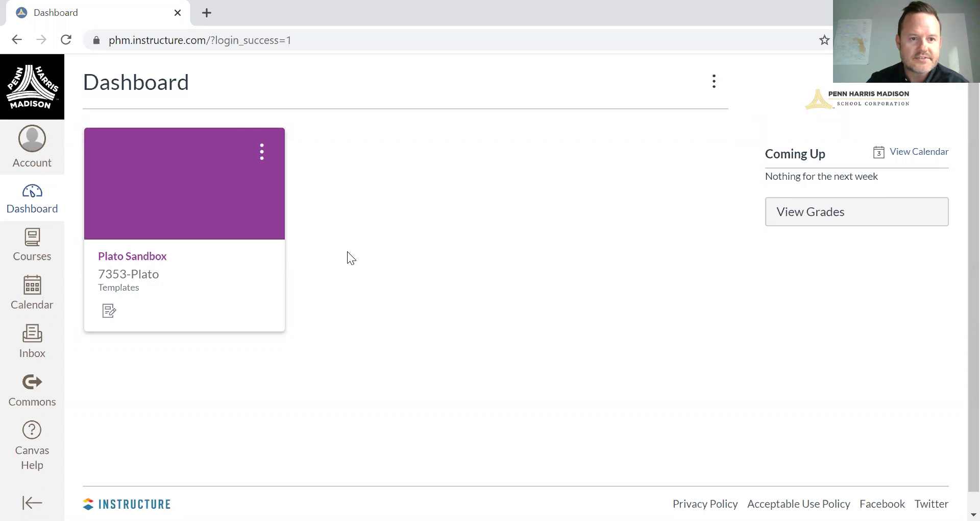
Open a blank Create Assignment form from the Plato Sandbox course's Assignments list.
left_click(189, 209)
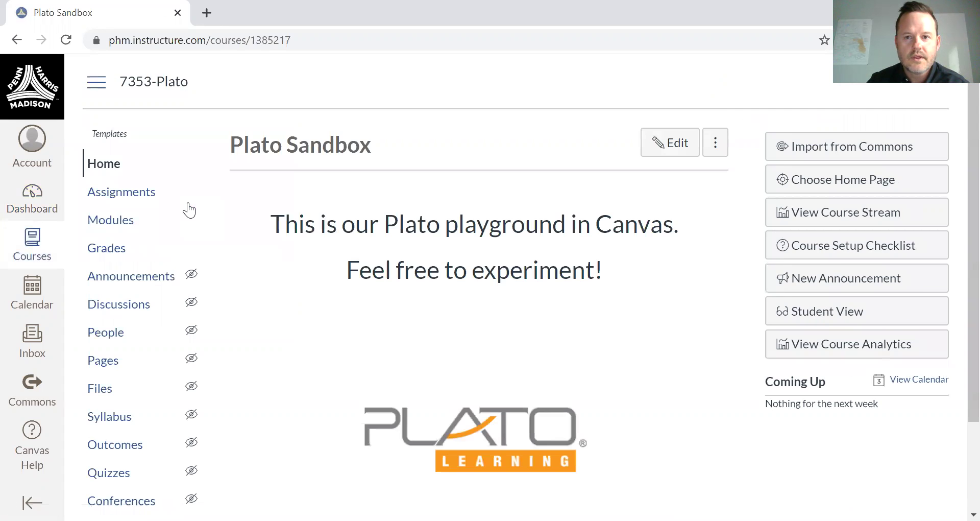
left_click(146, 196)
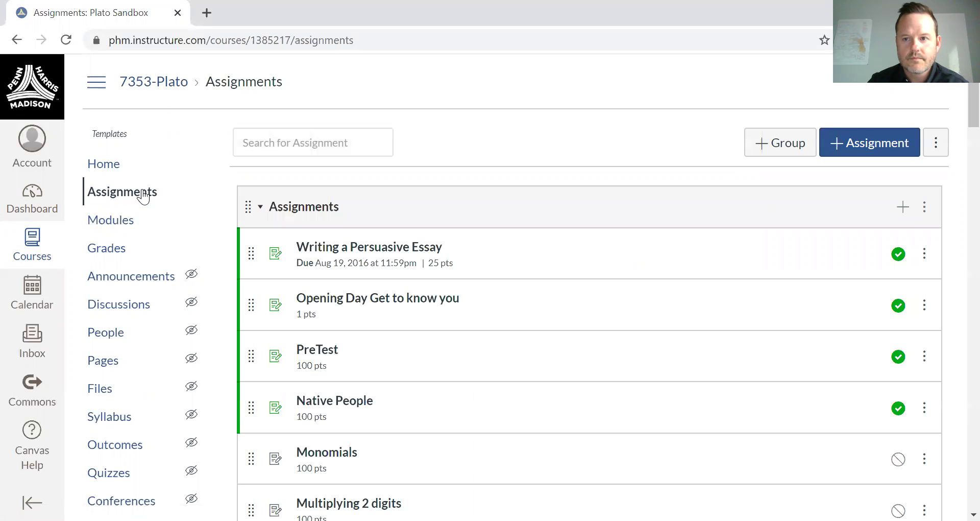
left_click(868, 150)
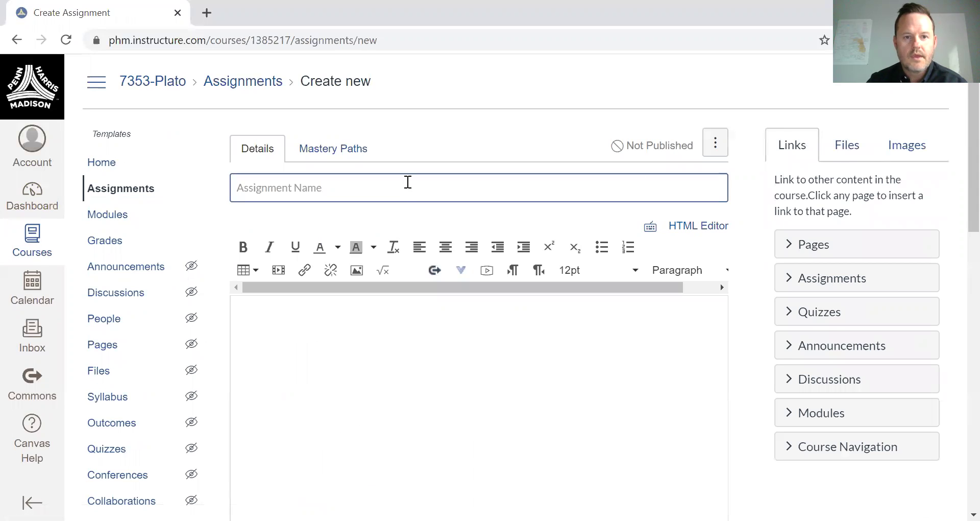
Title the assignment 'Test 1 3/19/20' by autofilling 'Test 1' and adding the date.
left_click(408, 183)
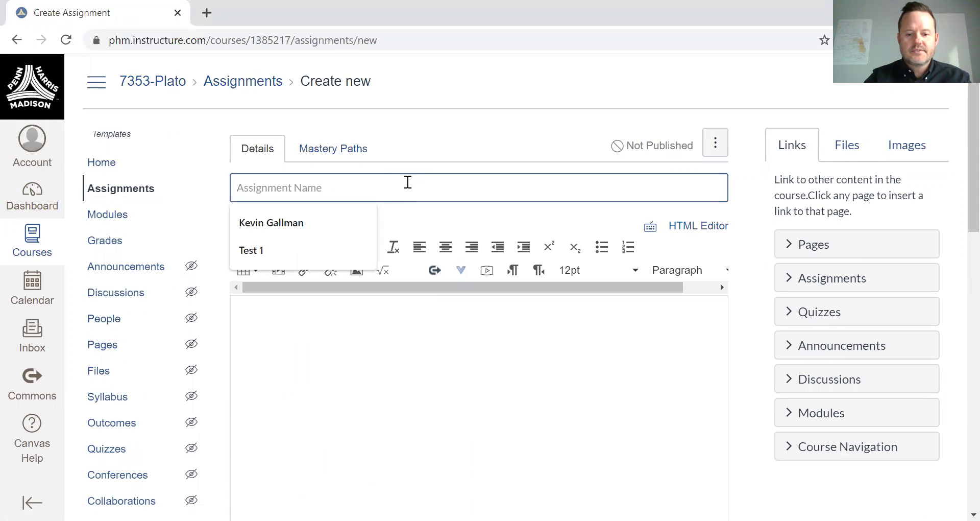
left_click(277, 253)
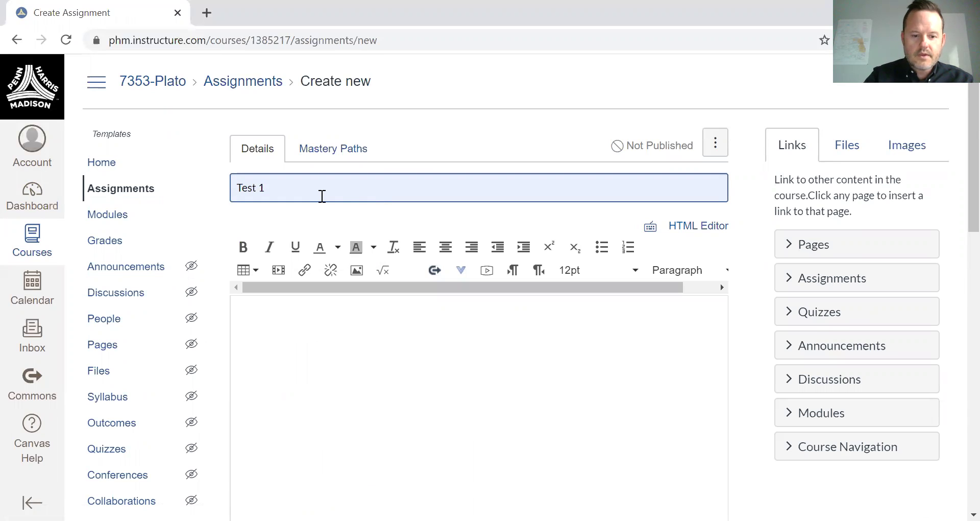
type("3/19/20")
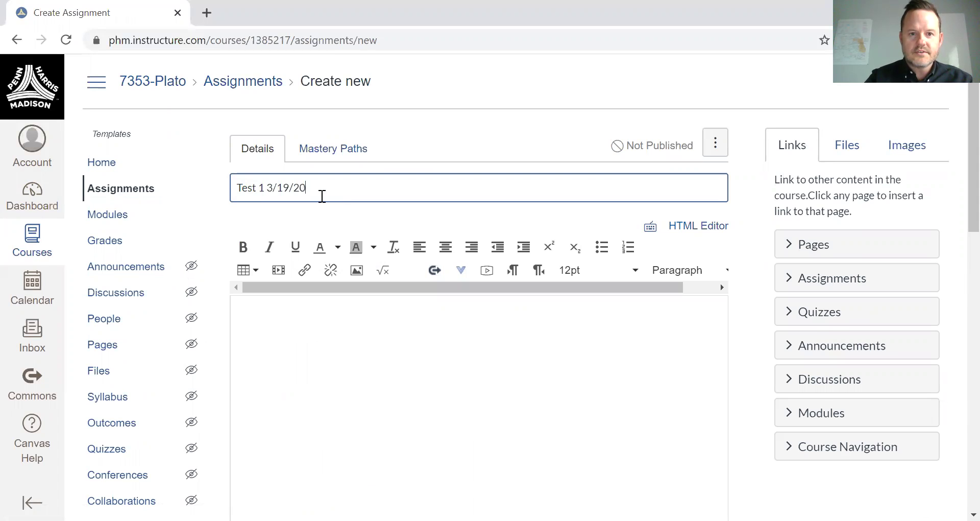
scroll(366, 365, "down", 3)
left_click(314, 172)
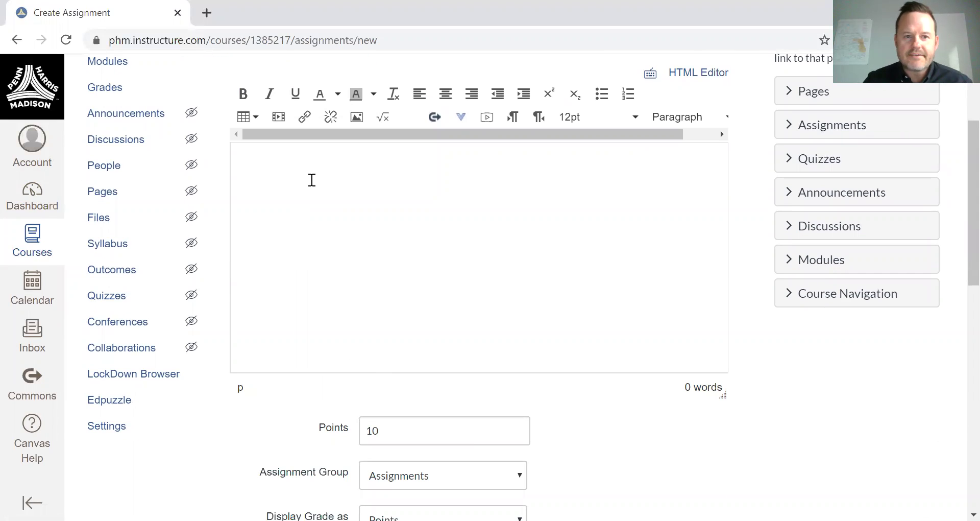
Keep External Tool as the submission type and tick 'Load This Tool In A New Tab'.
scroll(326, 193, "down", 5)
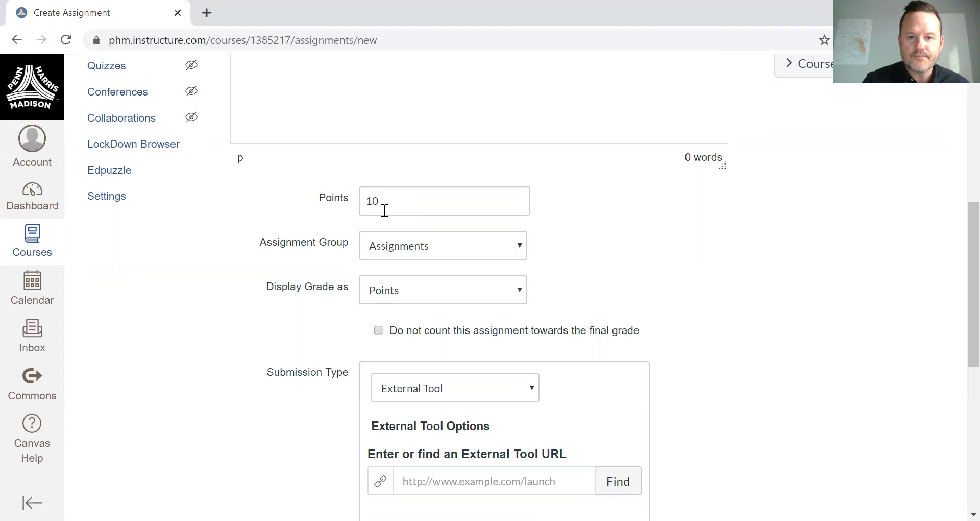
scroll(384, 210, "down", 3)
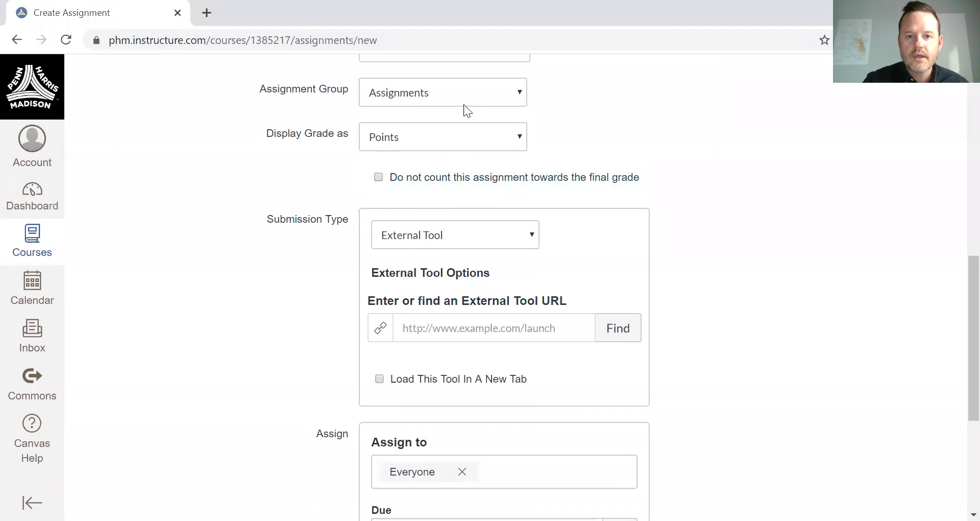
scroll(463, 107, "down", 3)
scroll(463, 107, "up", 1)
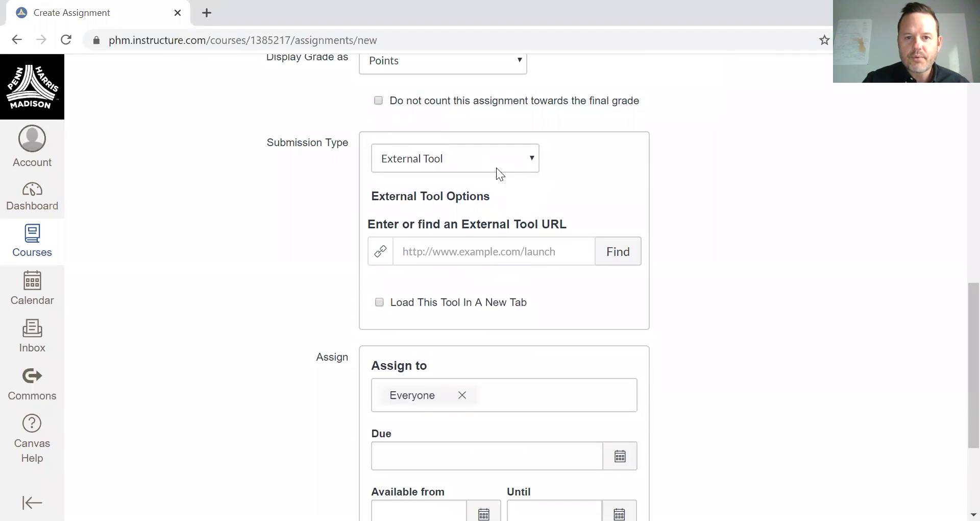
left_click(534, 162)
left_click(447, 218)
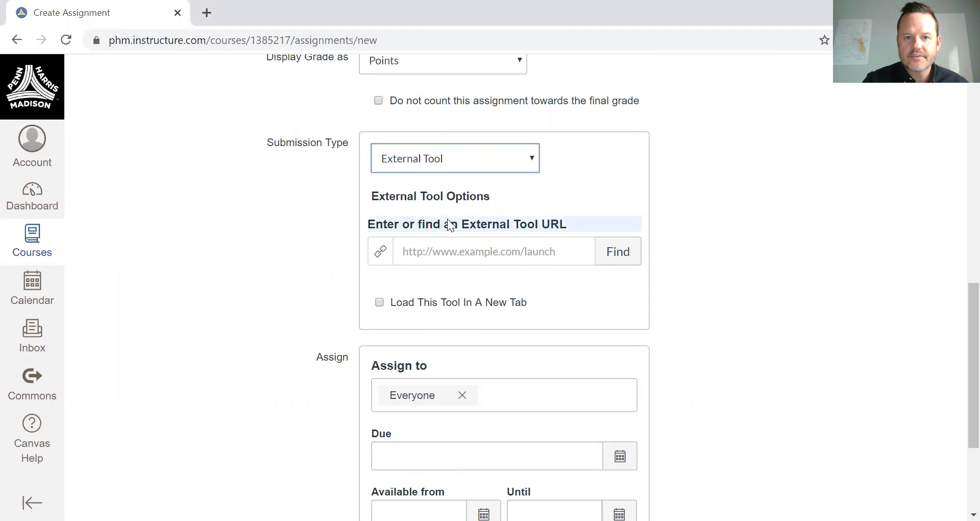
left_click(379, 303)
left_click(508, 255)
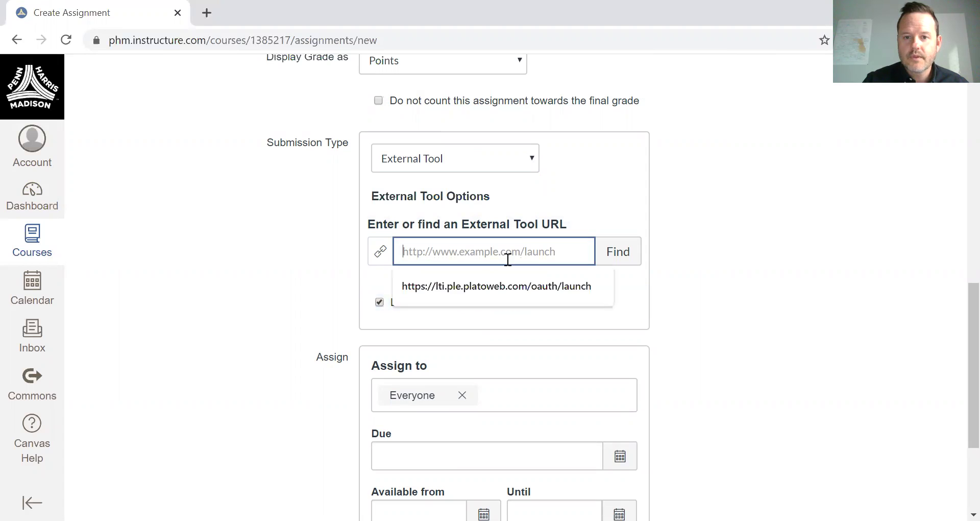
Choose PLATO from the configured external tools as the assignment's linked tool.
left_click(621, 254)
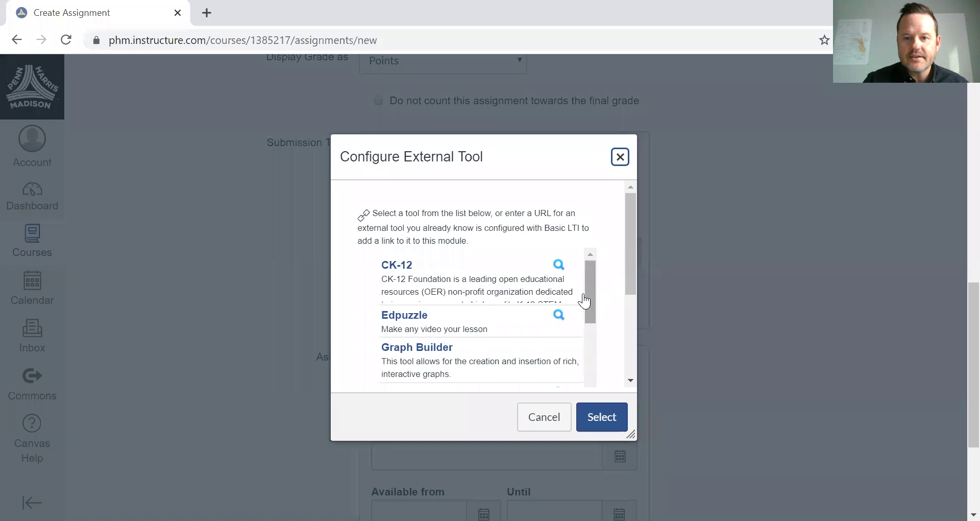
left_click_drag(588, 294, 576, 352)
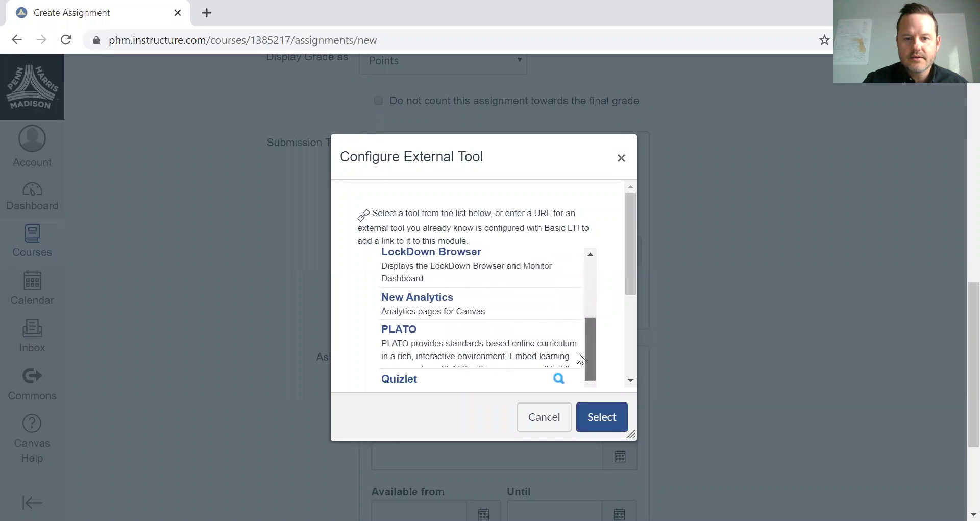
left_click(441, 335)
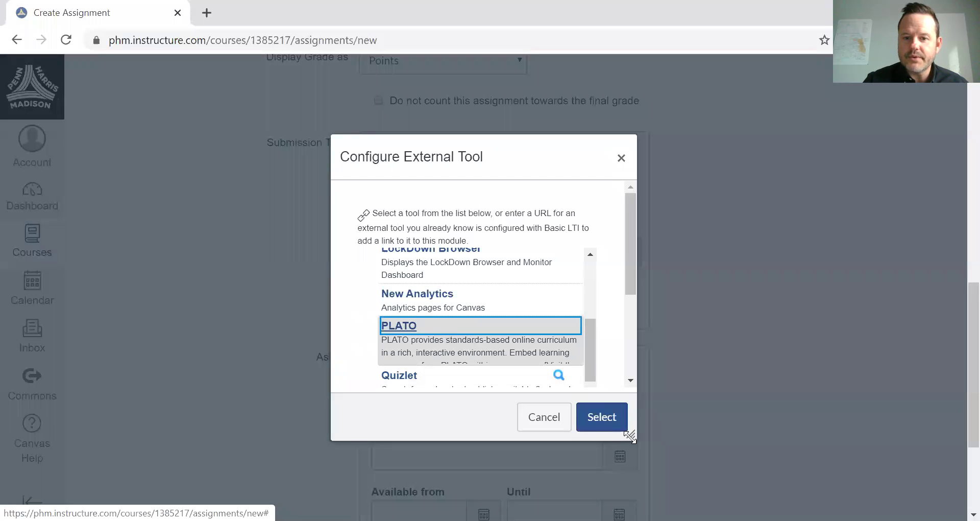
left_click(607, 420)
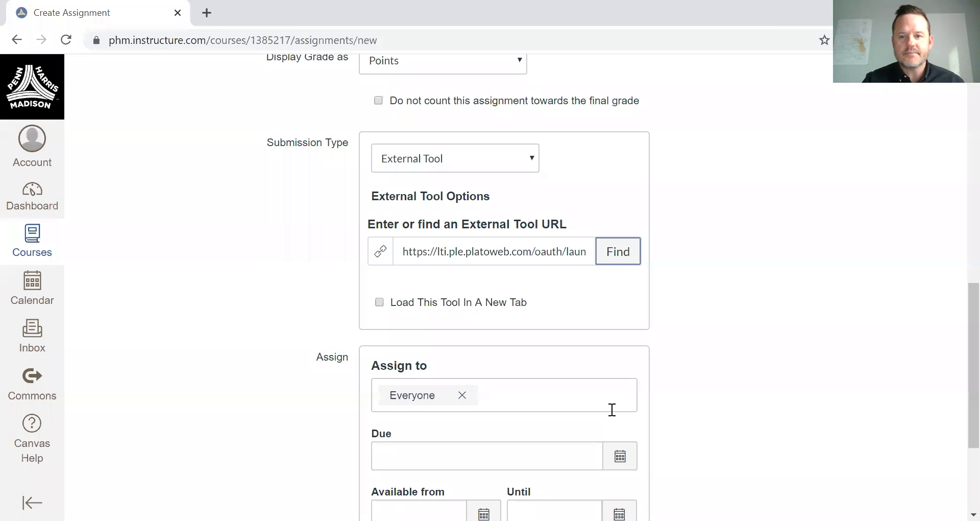
Save the new assignment 'Test 1 3/19/20'.
scroll(679, 383, "down", 1)
scroll(685, 378, "down", 3)
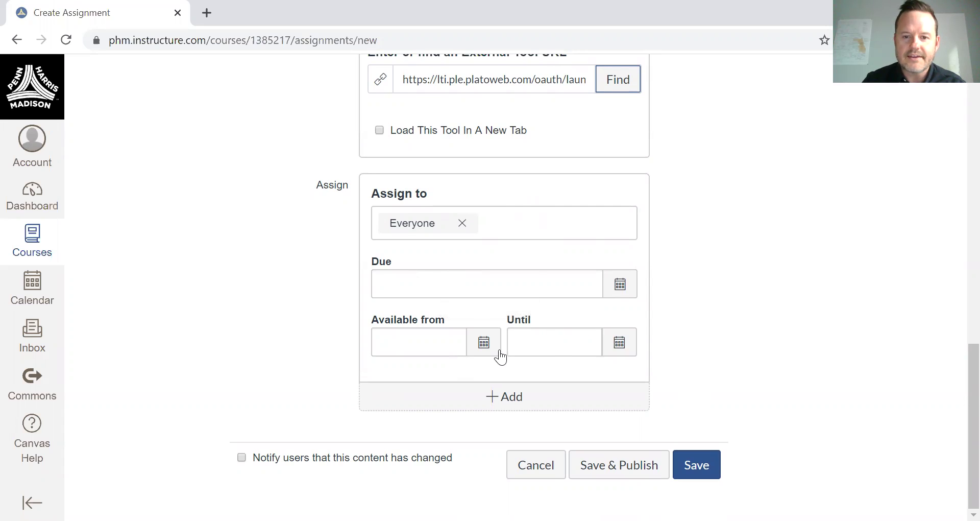
left_click(697, 465)
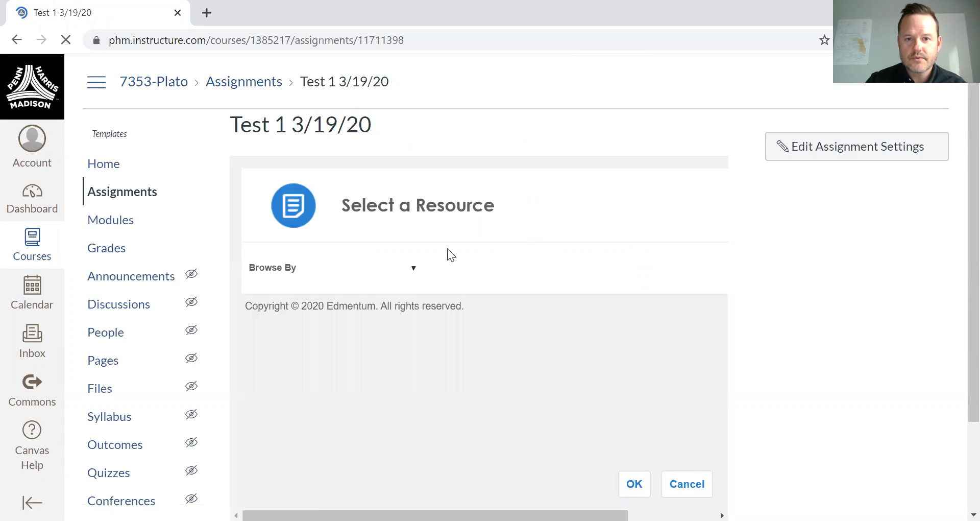
Browse to Algebra 1, Semester A > Unit 3: Functions and select the Graphing Relations lesson.
left_click(413, 276)
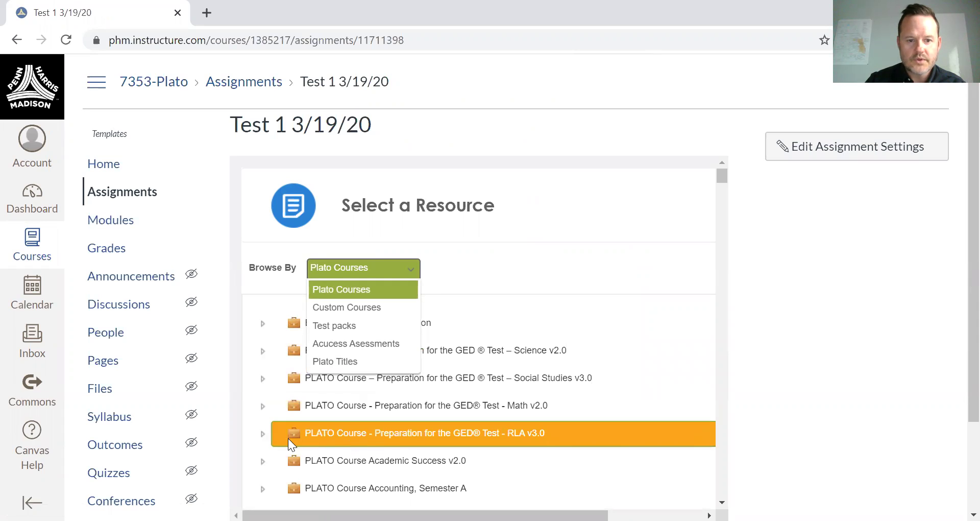
scroll(279, 426, "down", 3)
scroll(277, 427, "down", 8)
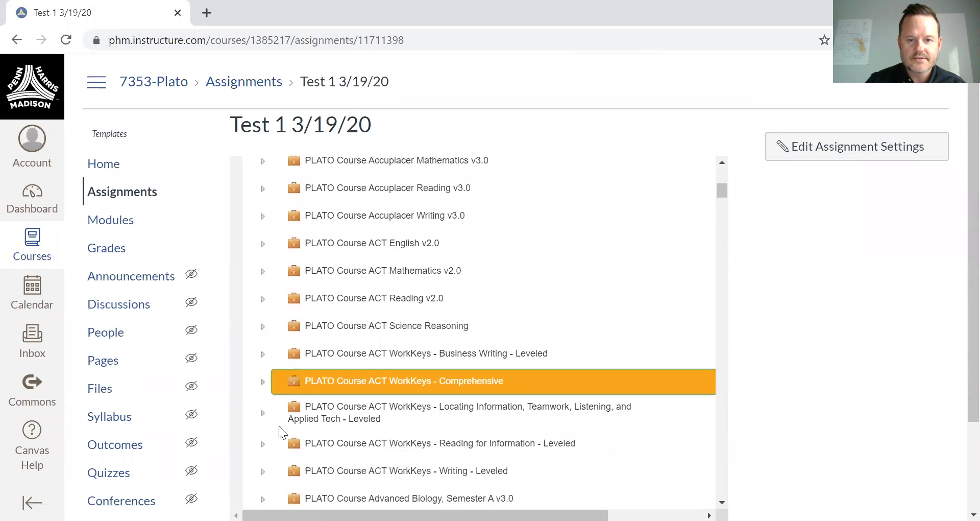
scroll(278, 426, "down", 5)
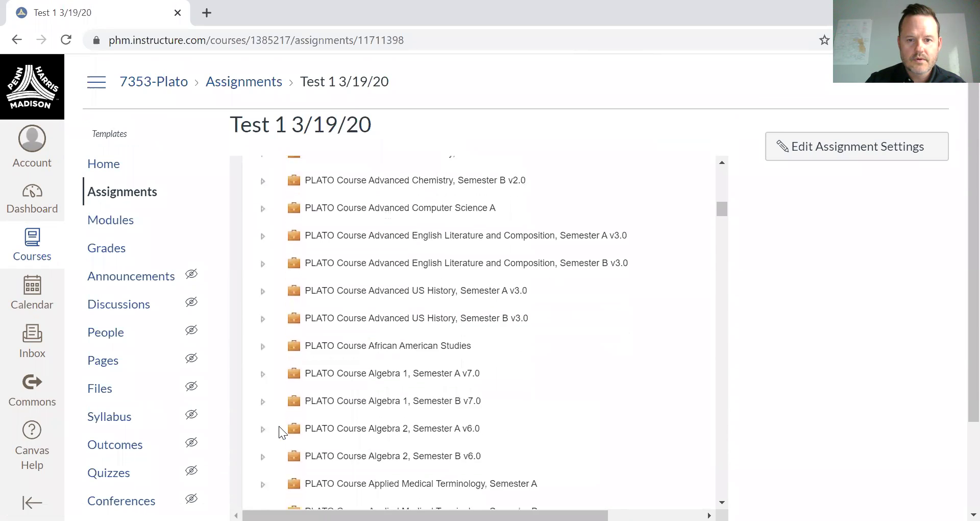
left_click(263, 375)
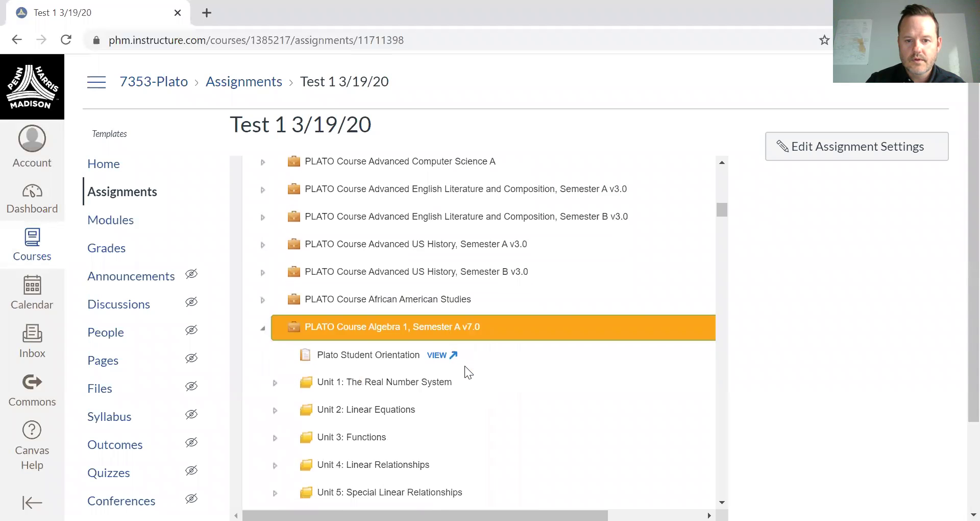
scroll(465, 365, "down", 3)
left_click(275, 330)
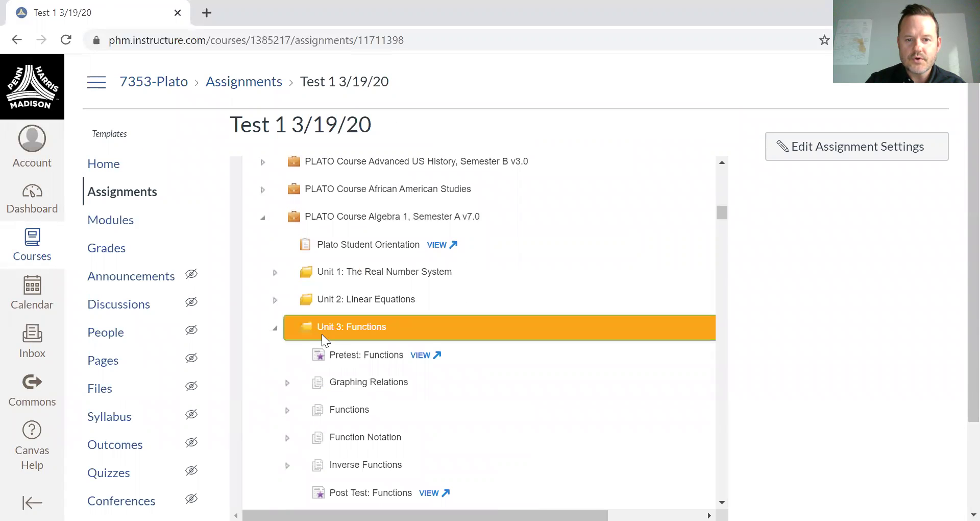
scroll(408, 329, "down", 2)
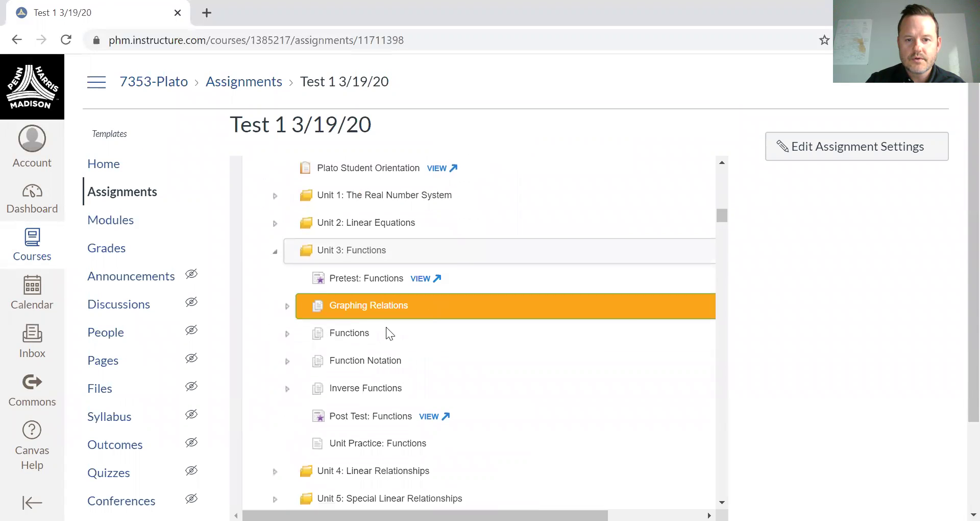
left_click(287, 306)
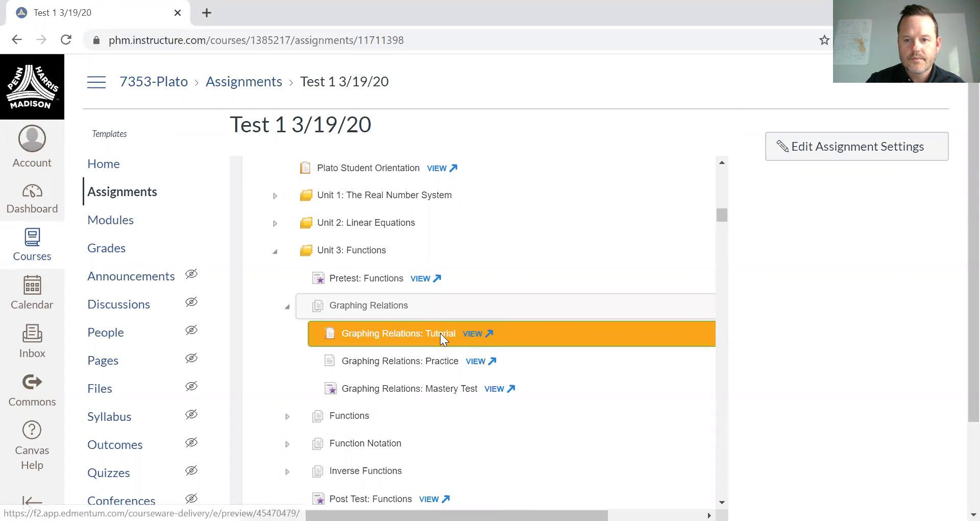
scroll(474, 332, "right", 3)
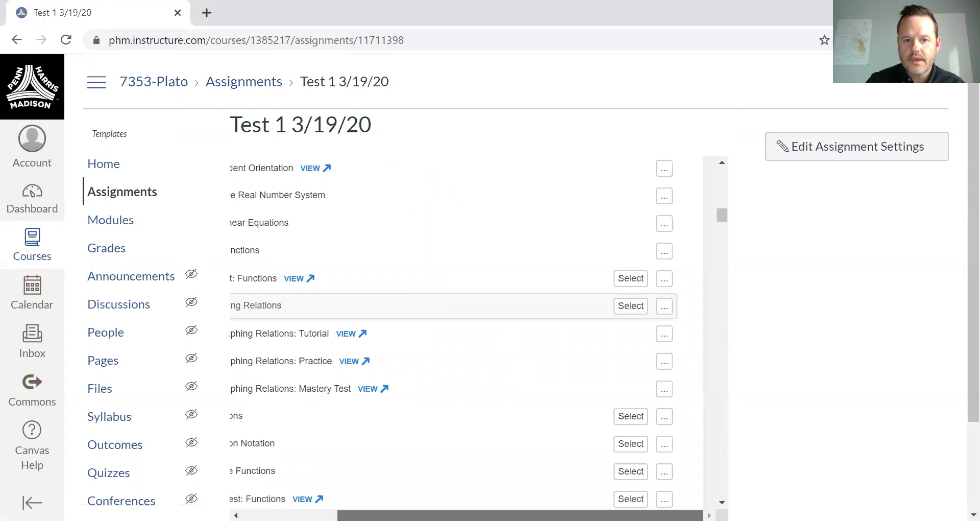
scroll(511, 357, "right", 1)
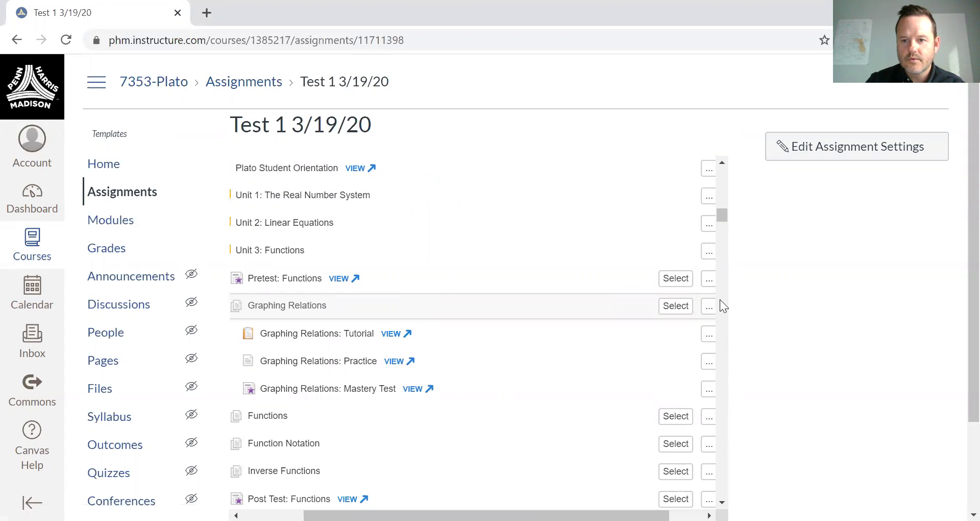
left_click(673, 306)
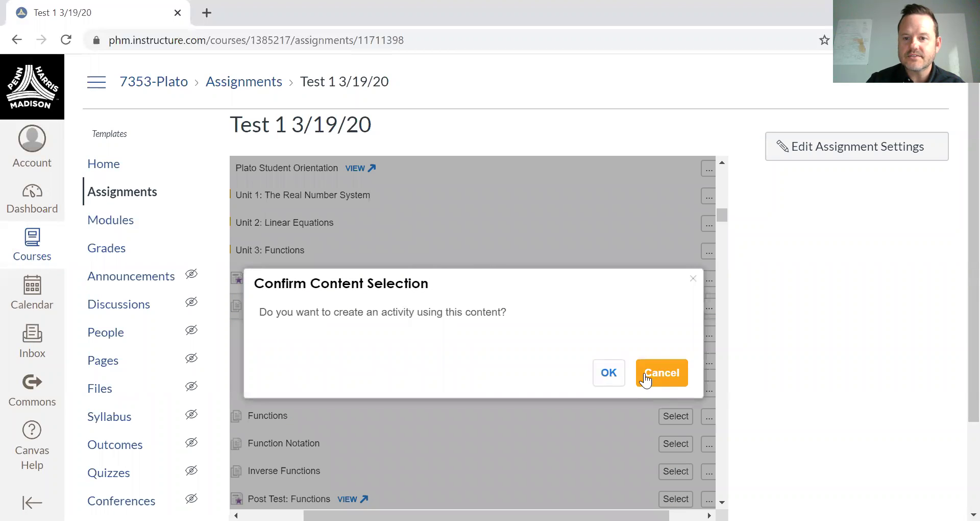
Confirm the Graphing Relations selection and view its curriculum (Tutorial, Practice, Mastery Test) in a new tab.
left_click(609, 373)
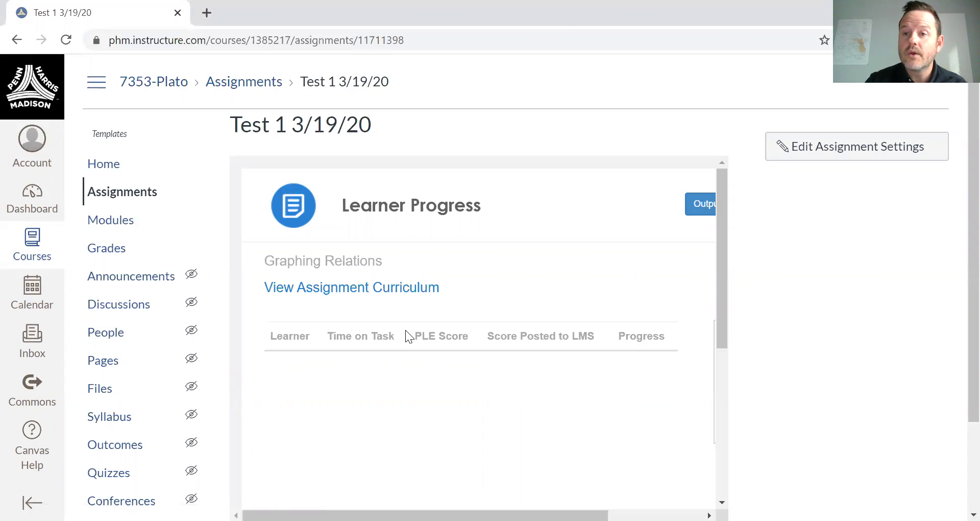
left_click(371, 288)
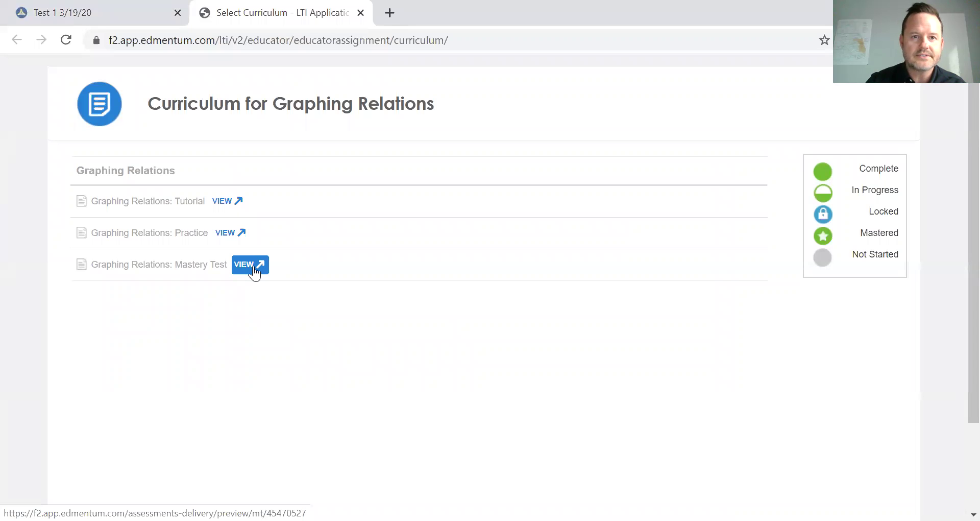
Preview the Graphing Relations tutorial, then return to the Canvas assignment's Learner Progress page.
left_click(221, 205)
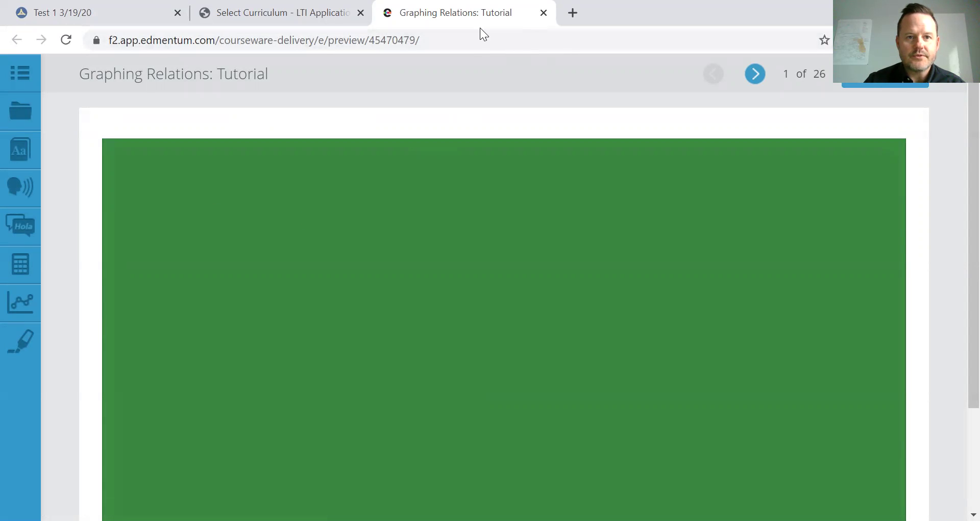
left_click(234, 14)
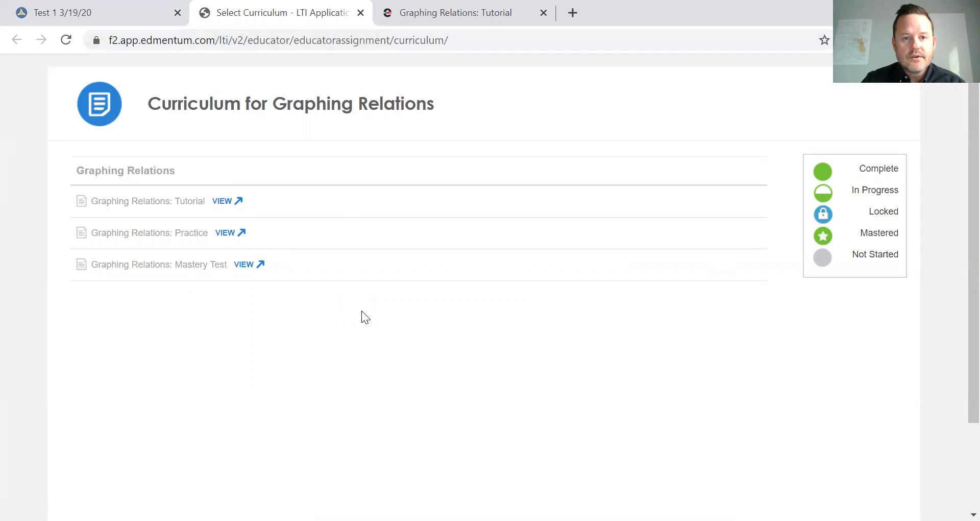
key("ctrl+shift+Tab")
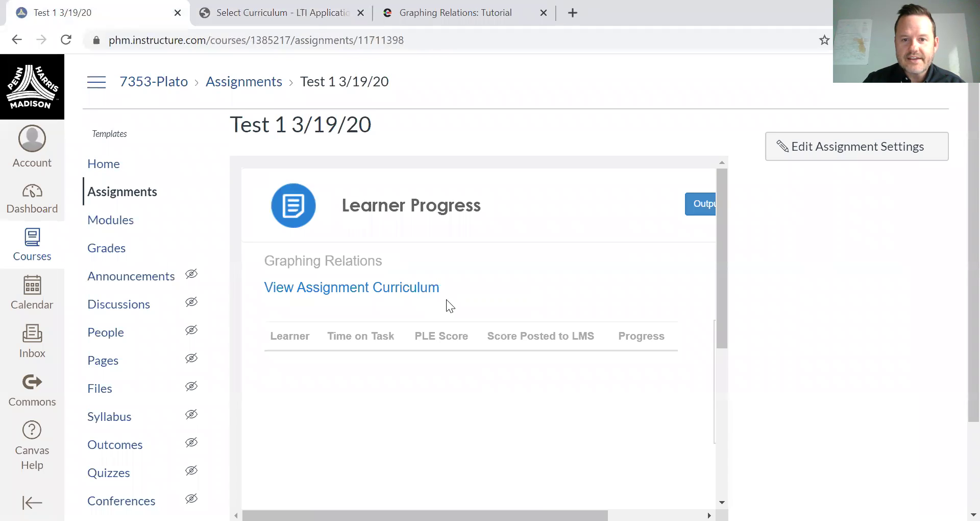
Go back to the Plato Sandbox Assignments list and scroll through its assignments.
scroll(738, 352, "down", 2)
scroll(659, 387, "down", 3)
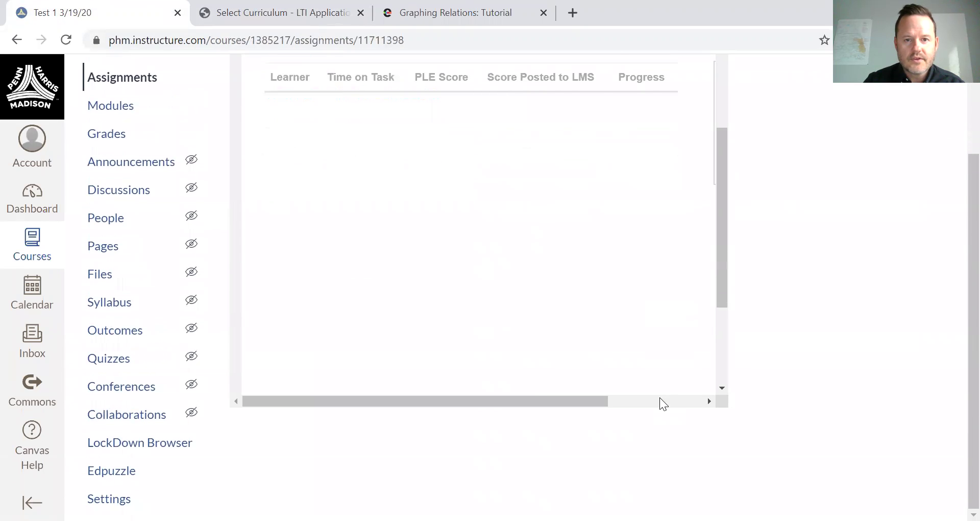
scroll(660, 397, "up", 3)
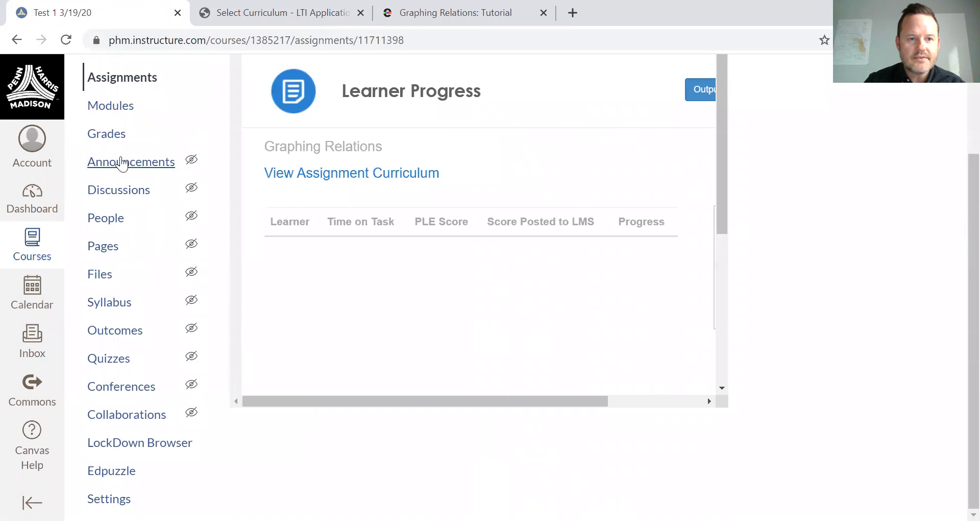
left_click(122, 86)
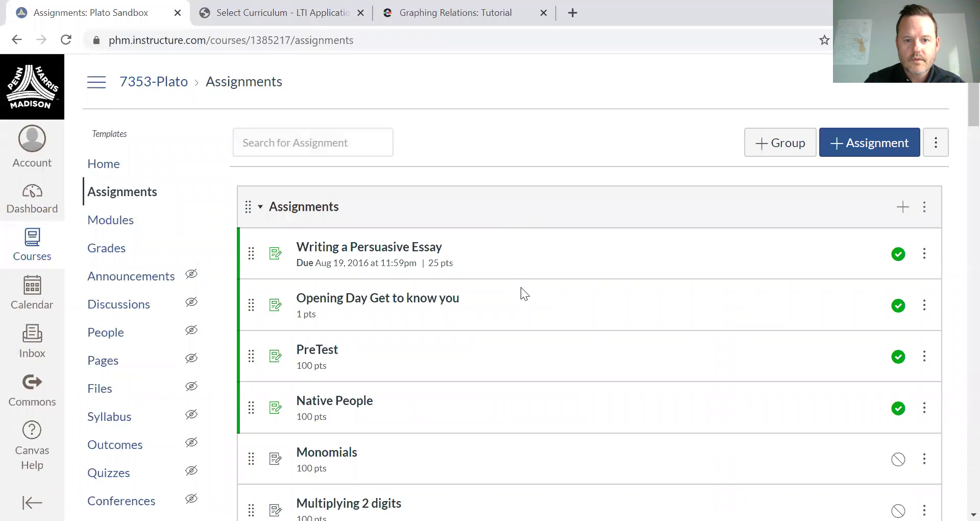
scroll(521, 289, "down", 9)
scroll(521, 289, "down", 3)
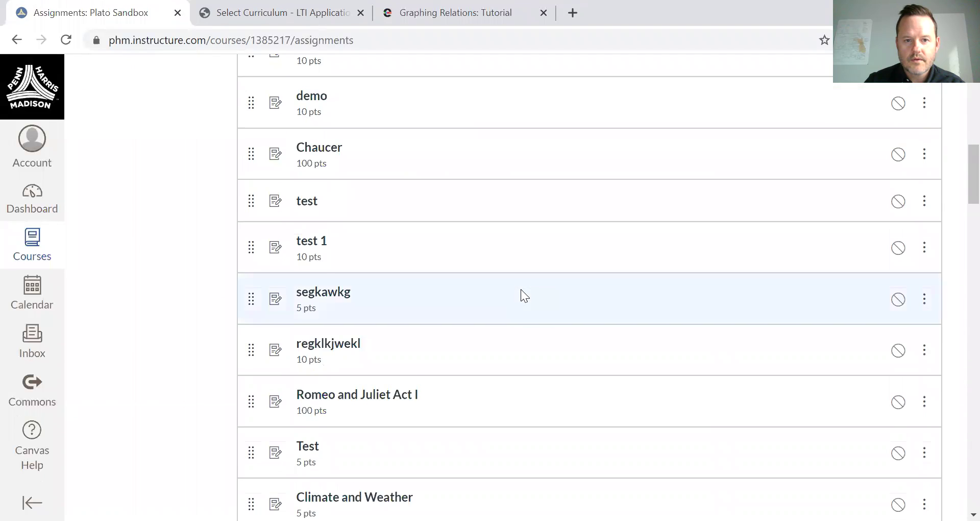
scroll(521, 288, "down", 3)
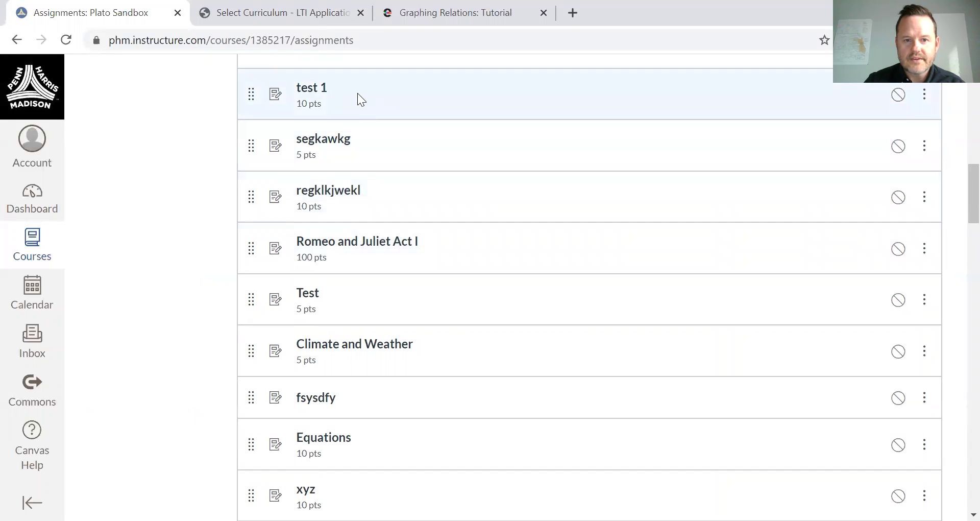